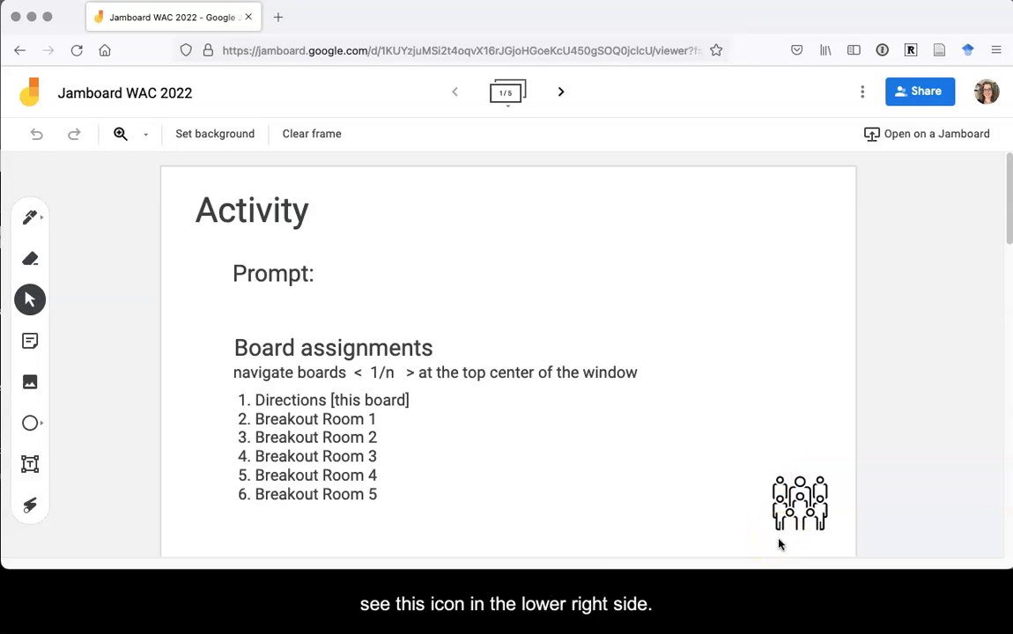
Add a green sticky note reading "Your idea" to the Breakout Room # frame.
click(563, 93)
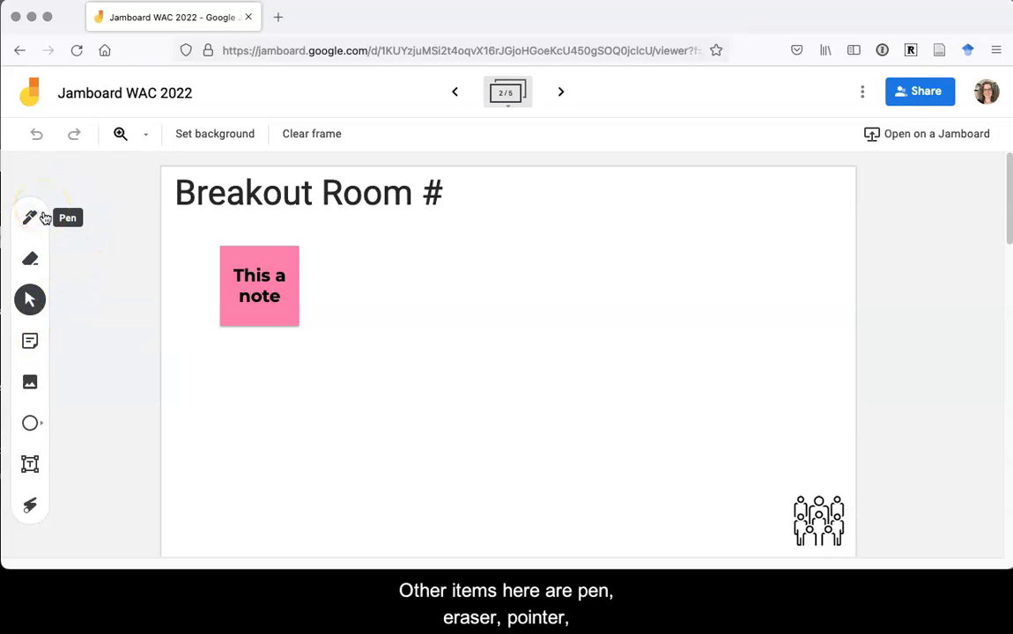
click(33, 344)
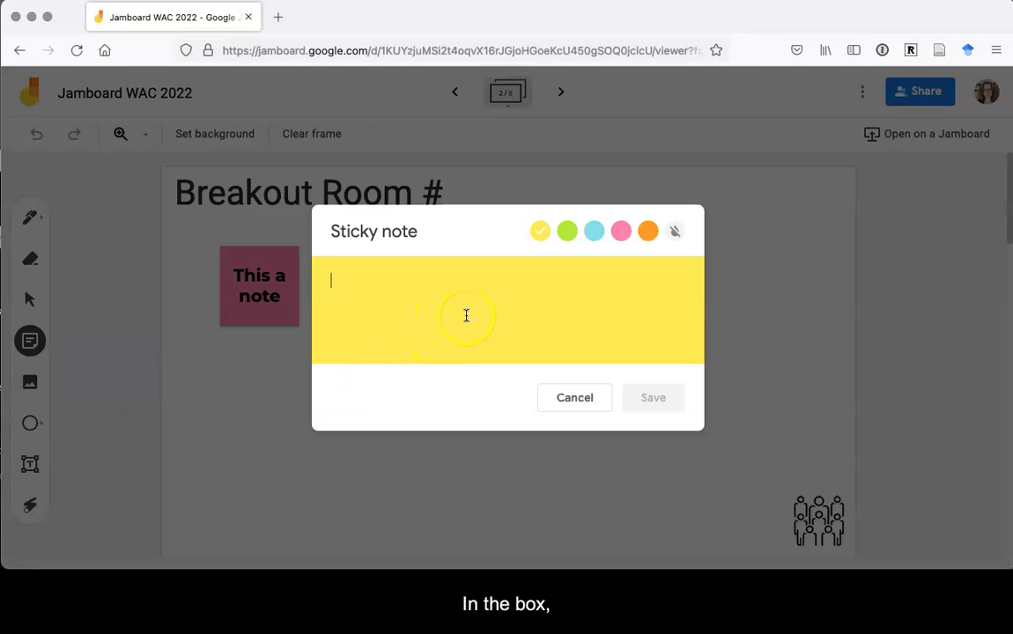
text(Your idea)
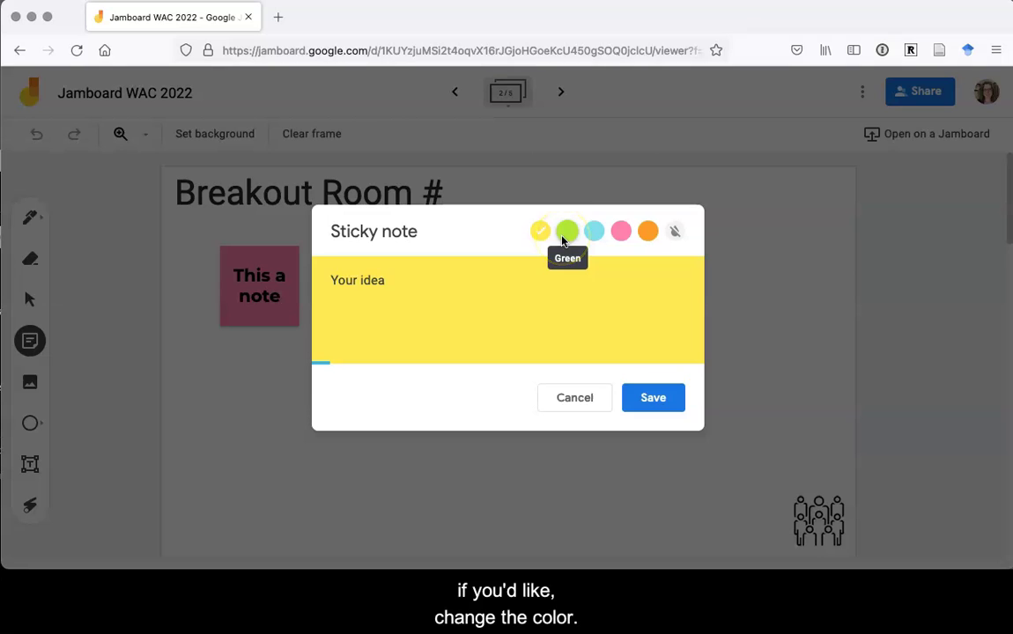
click(564, 238)
click(665, 401)
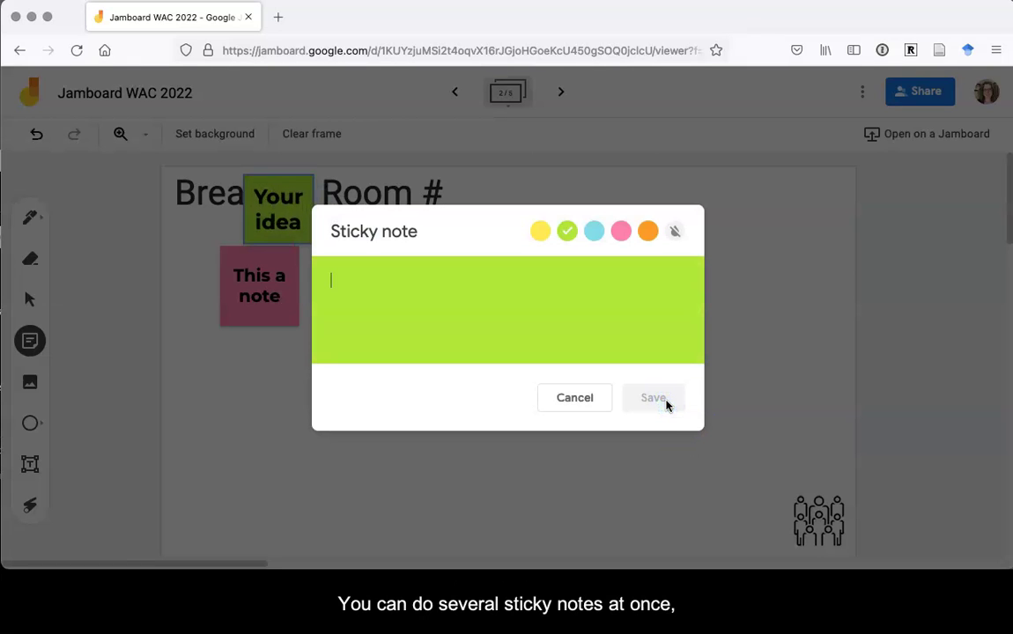
Add a yellow sticky note reading "Another idea" and close the sticky note editor.
text(Another idea)
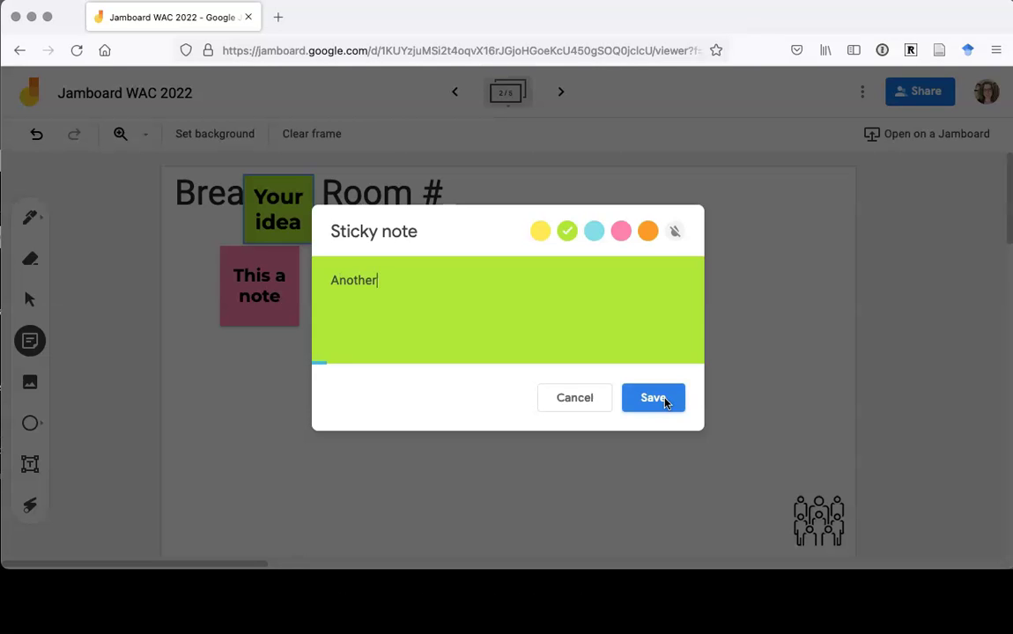
click(542, 231)
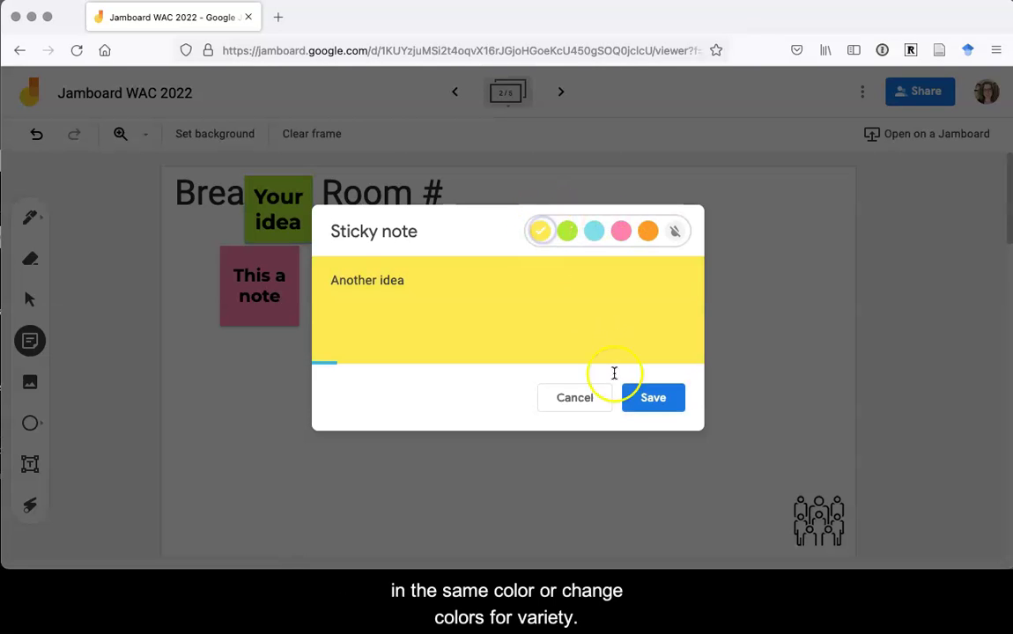
click(656, 398)
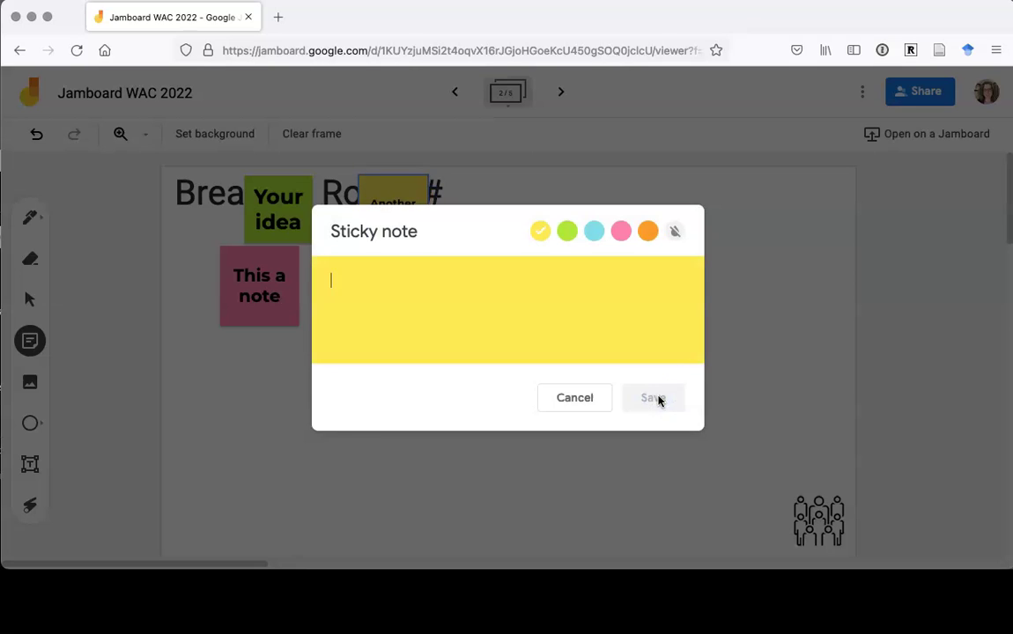
click(581, 397)
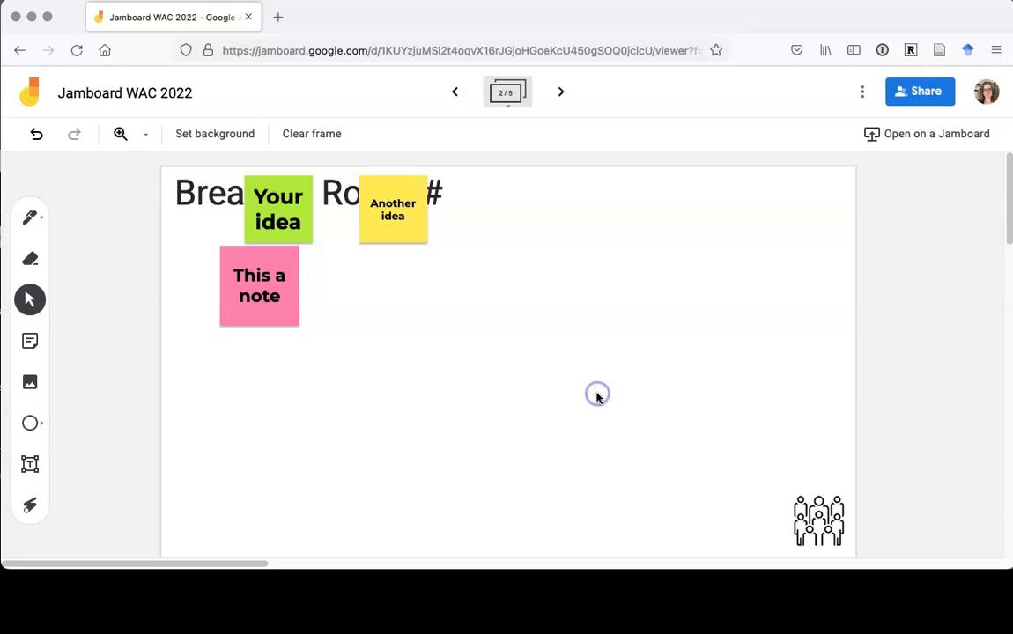
Move the "Your idea" note below the pink note and the "Another idea" note to the frame's upper right area.
drag(395, 222, 630, 433)
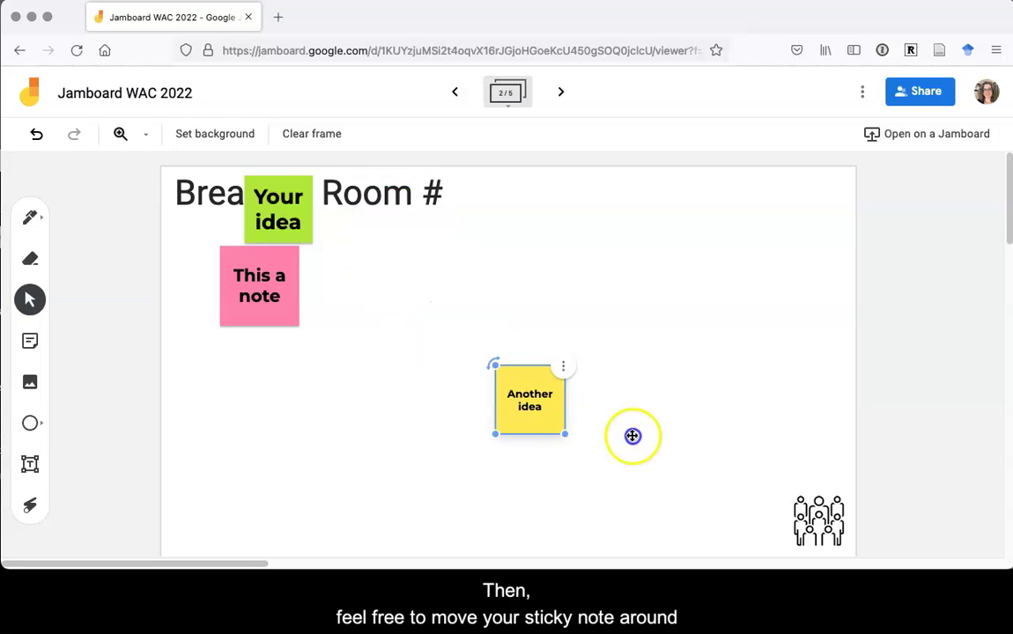
drag(308, 233, 283, 454)
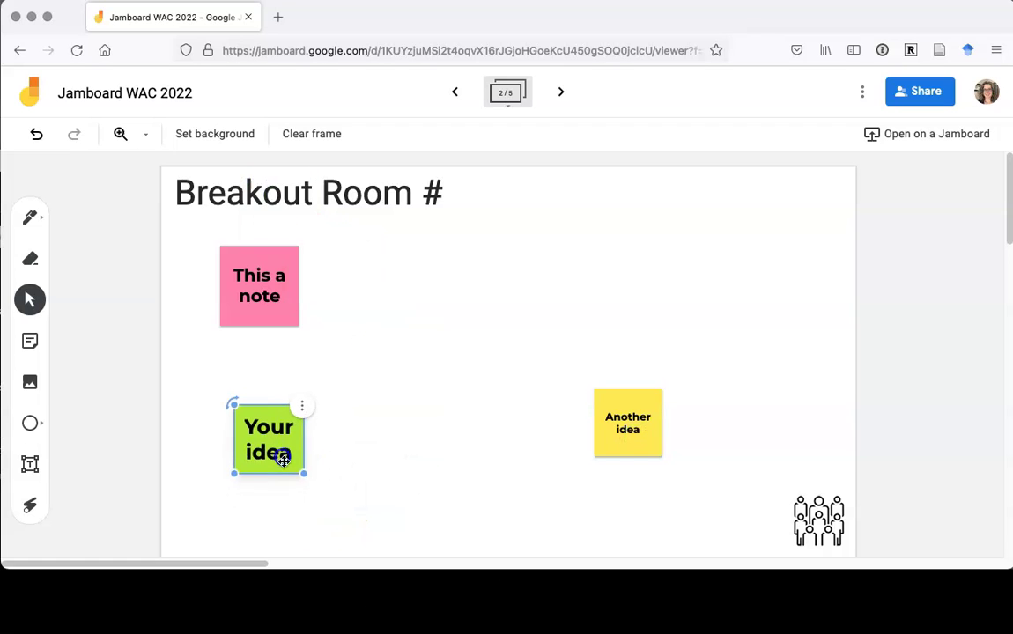
drag(629, 445, 718, 295)
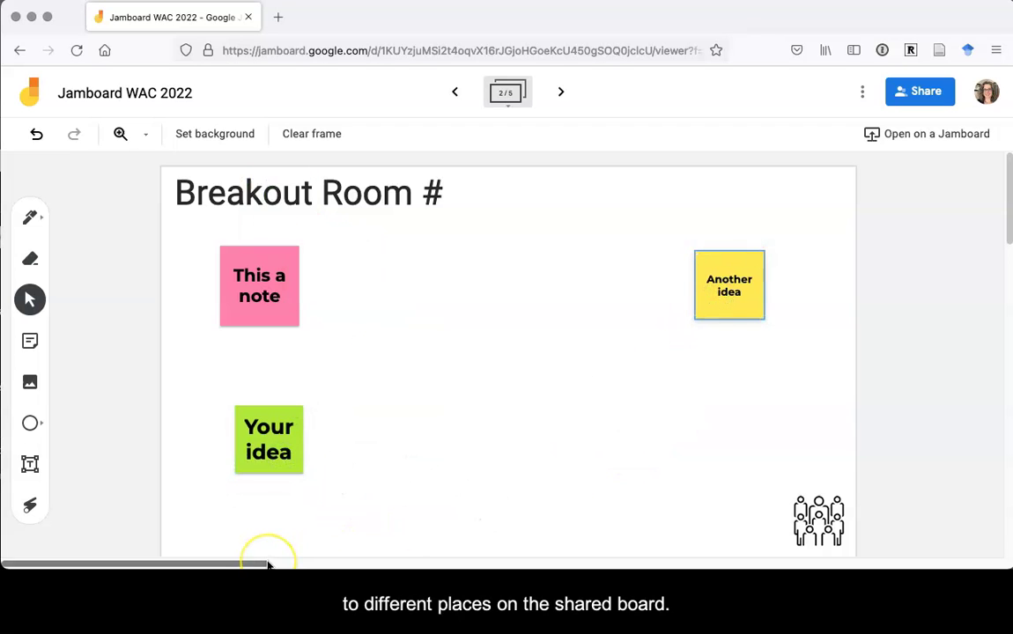
Go to the Your Name frame and add a text box reading "Another idea" below the "Start typing" text.
click(562, 94)
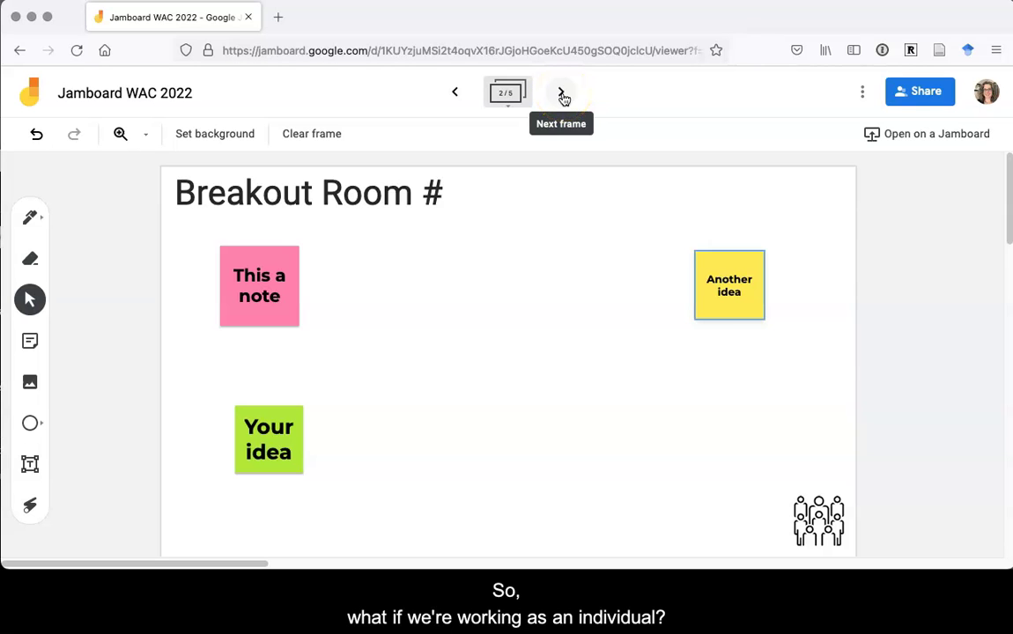
click(562, 93)
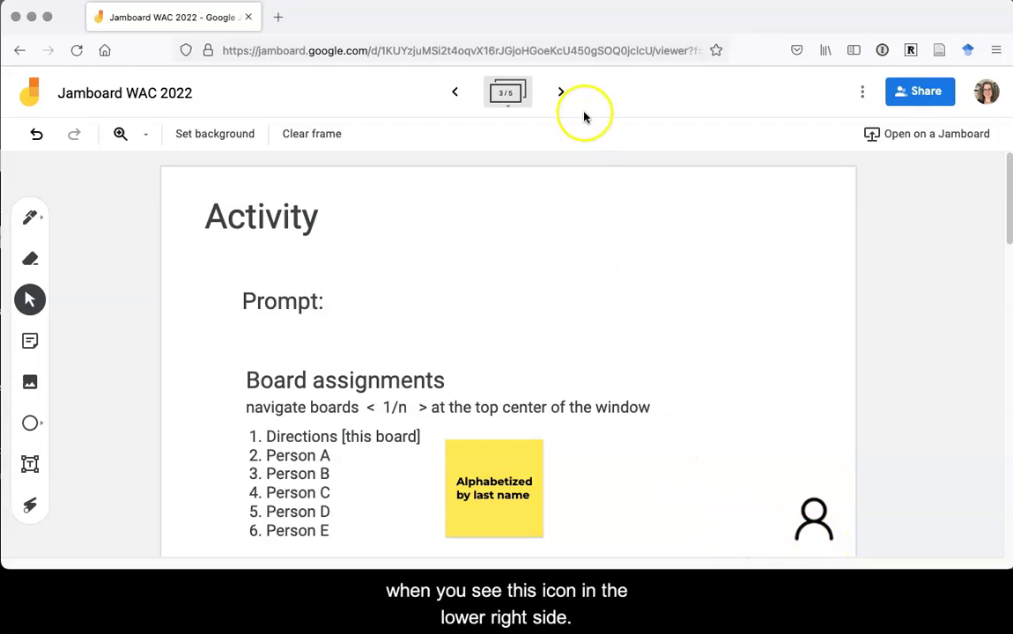
click(561, 91)
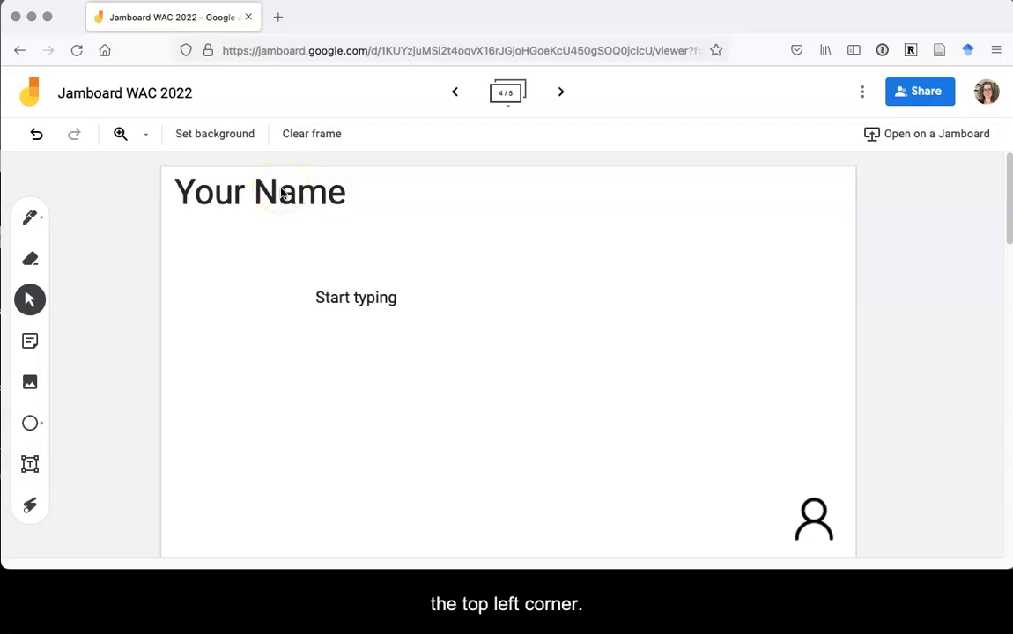
click(371, 300)
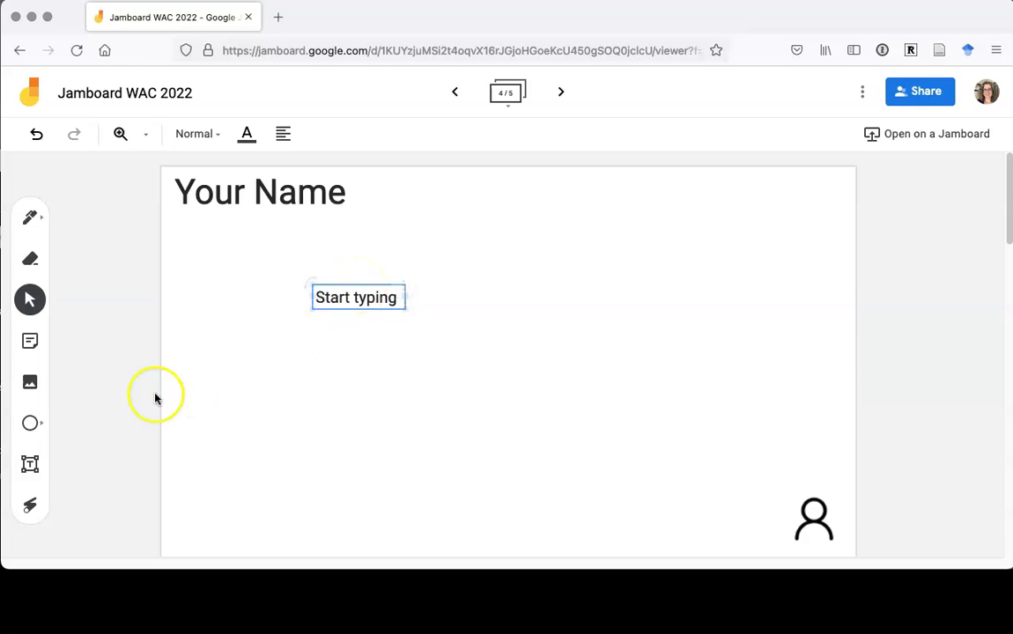
click(265, 365)
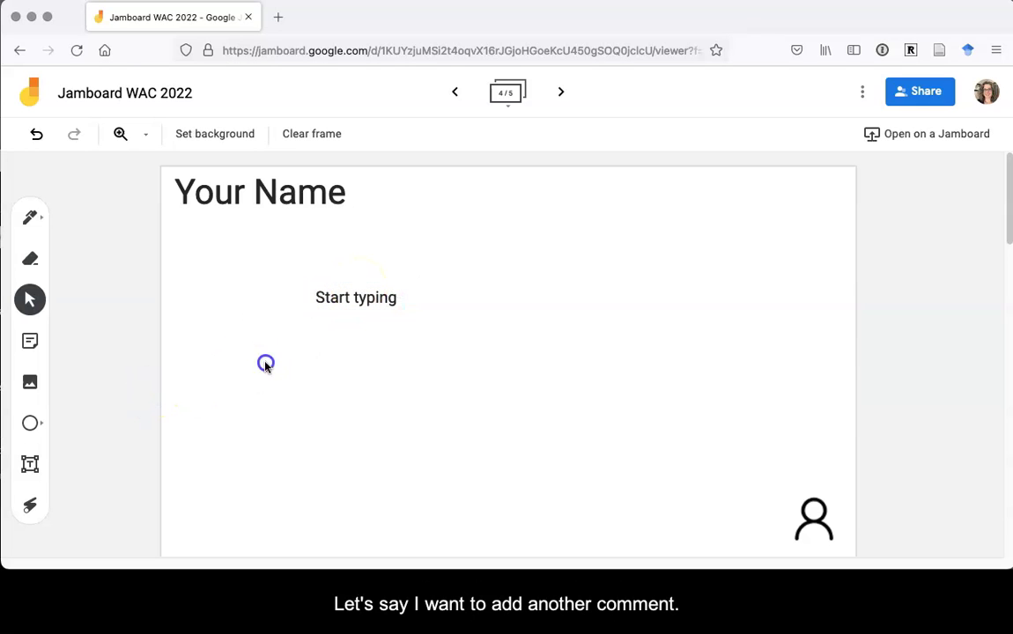
click(30, 465)
click(331, 418)
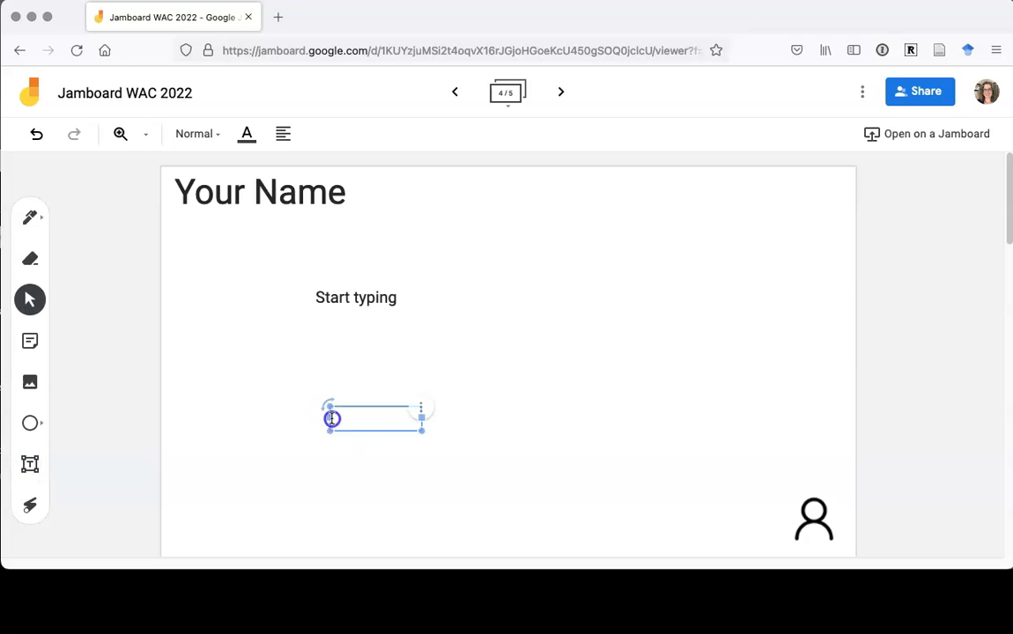
text(Another)
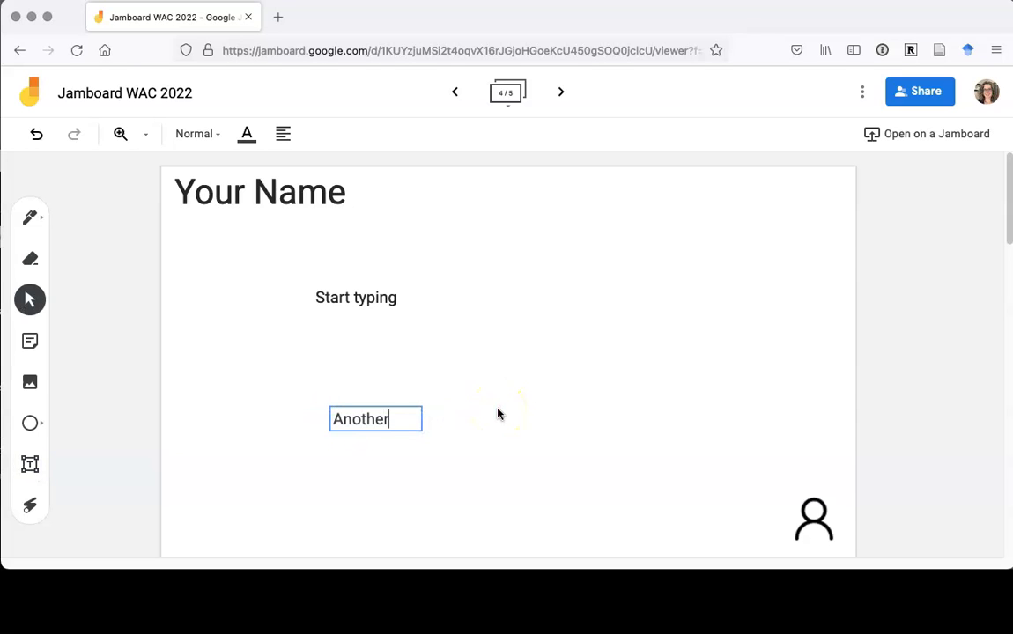
text( idea)
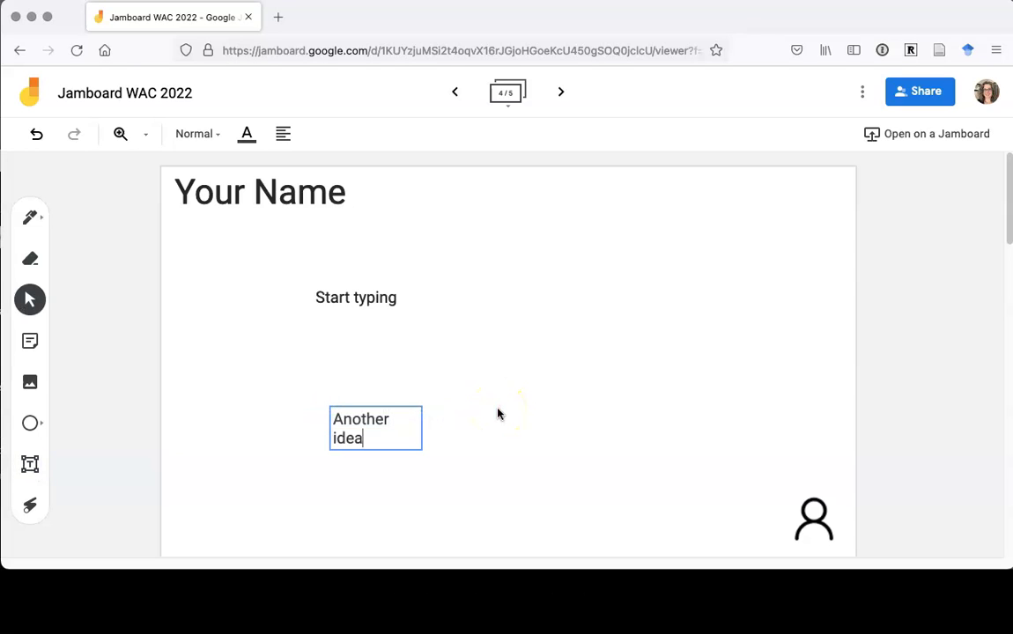
Review the text size and colour options for the "Another idea" text box and center-align its text.
key(shift+Up)
key(shift+Left)
key(shift+Left)
key(shift+Left)
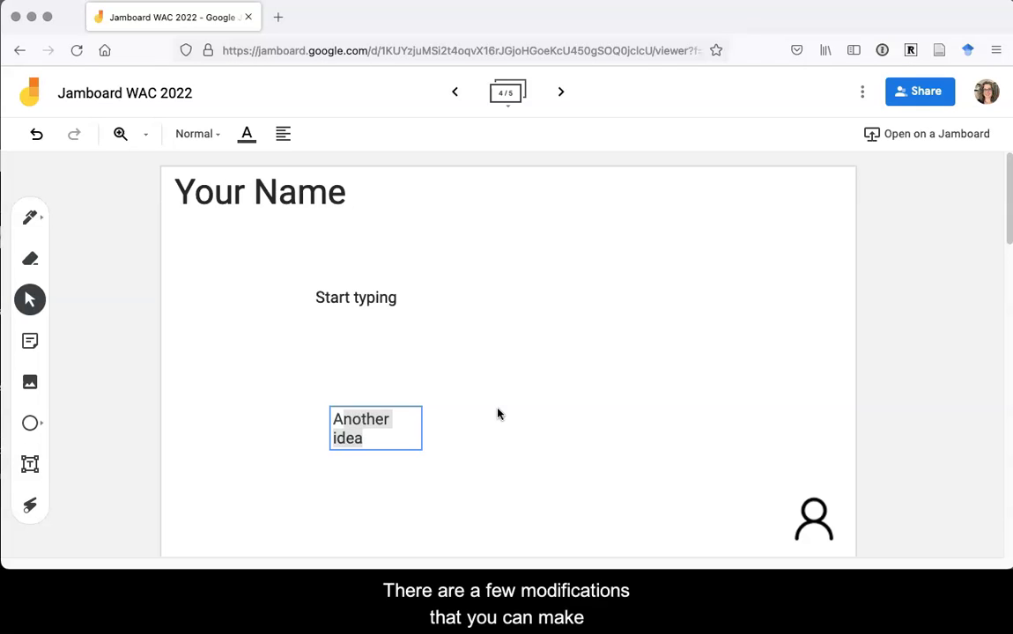
click(195, 134)
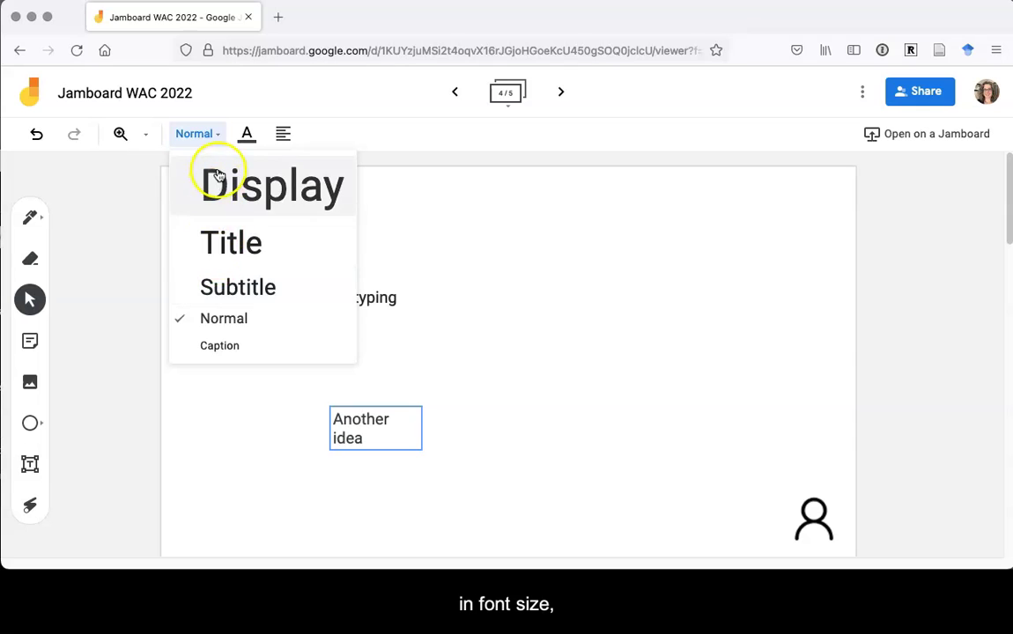
click(247, 135)
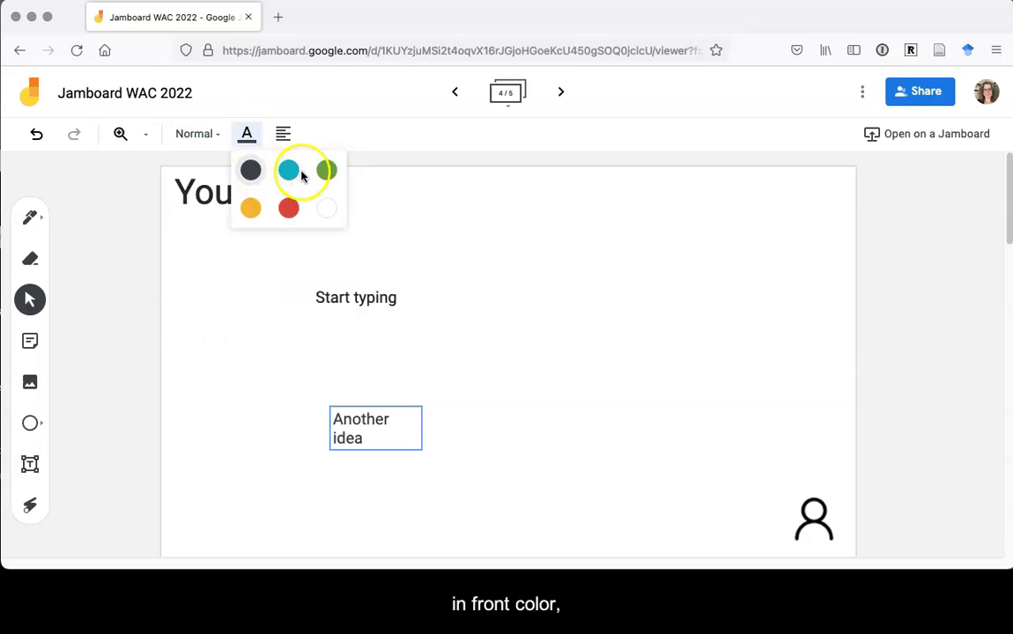
click(283, 135)
click(322, 169)
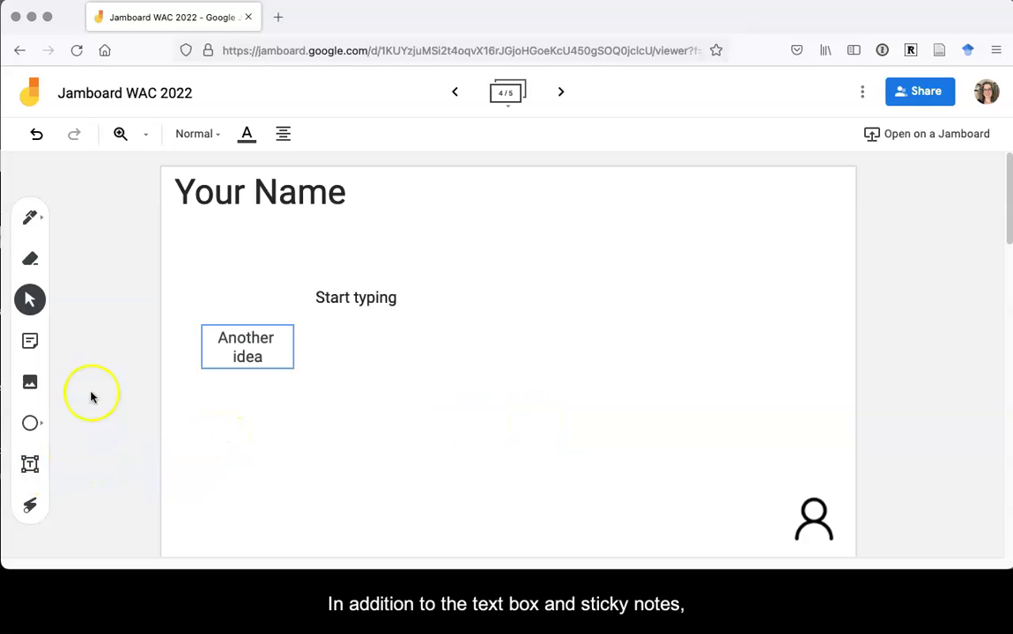
Handwrite "Hi" with the black marker below the "Start typing" text and draw a smiley face beside it.
click(32, 218)
click(44, 221)
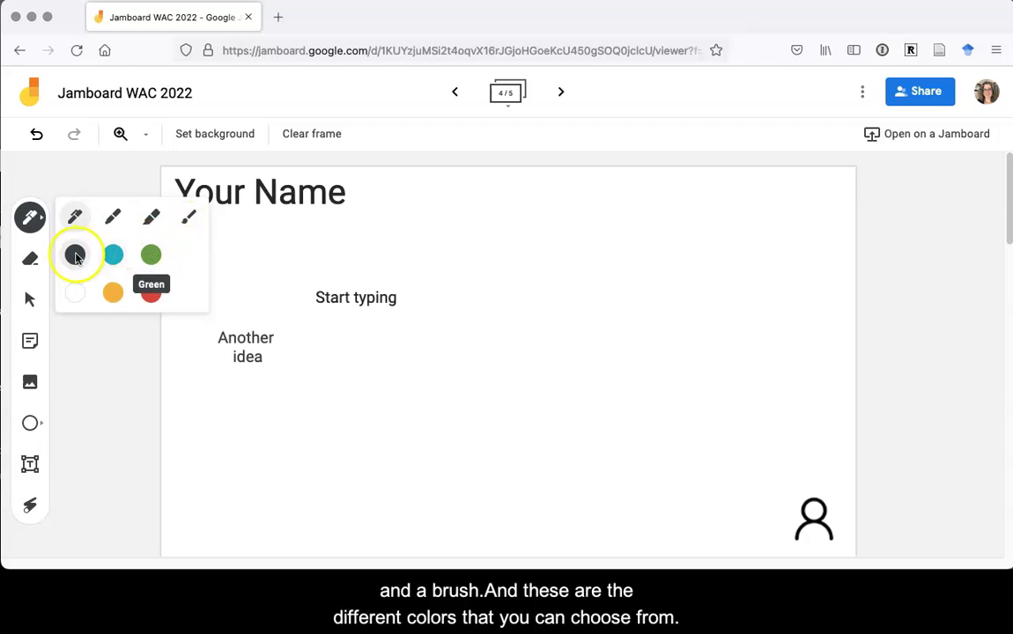
click(113, 216)
mouse_move(375, 350)
mouse_down()
mouse_move(378, 404)
mouse_move(389, 378)
mouse_move(401, 389)
mouse_up()
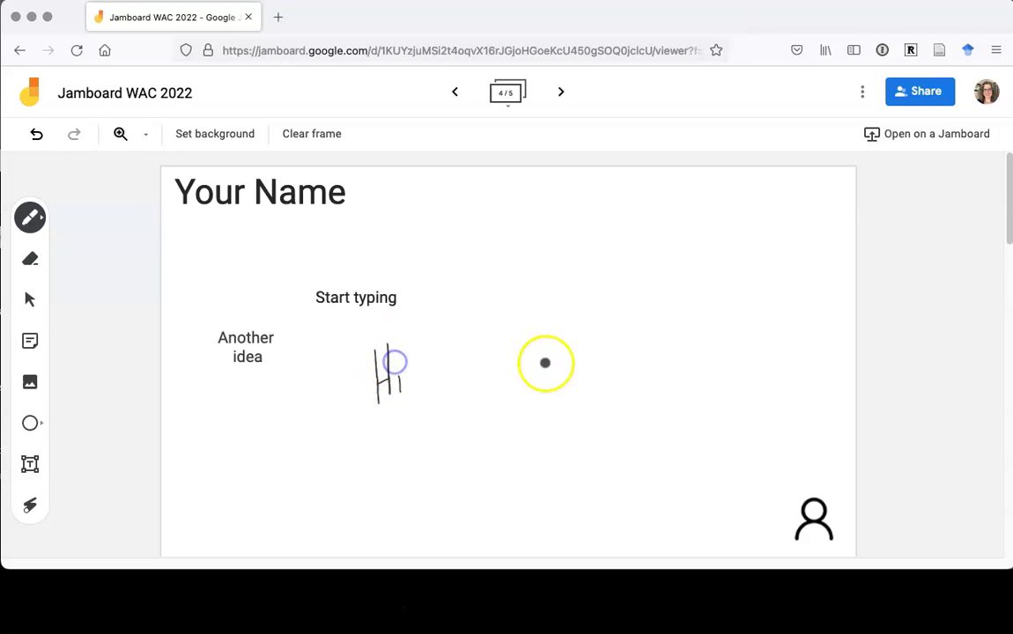
mouse_move(510, 345)
mouse_down()
mouse_move(513, 374)
mouse_move(534, 368)
mouse_up()
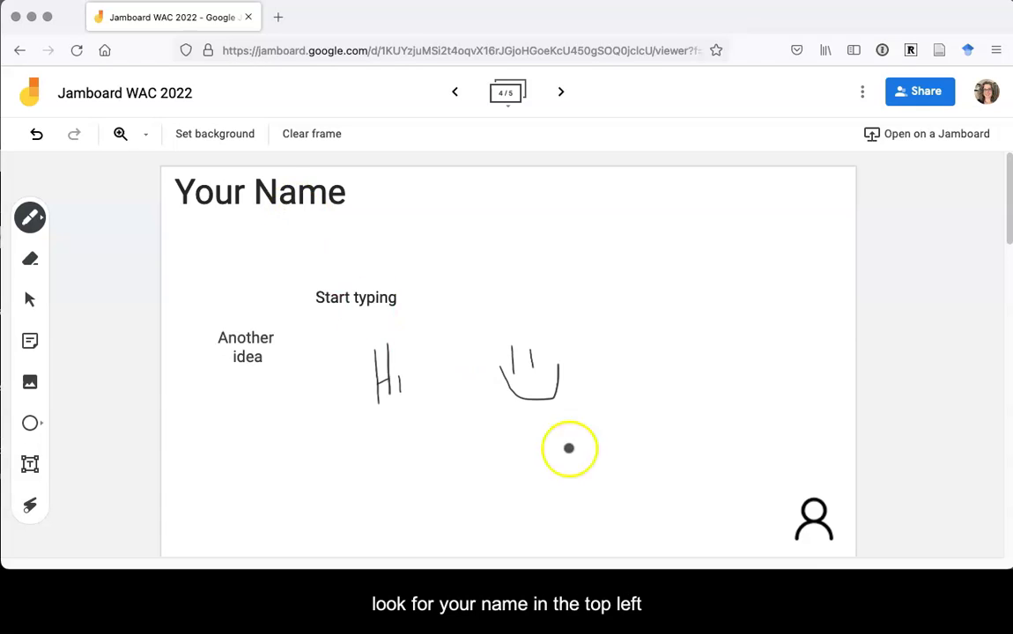
Return to the Breakout Room # frame with the sticky notes.
click(459, 90)
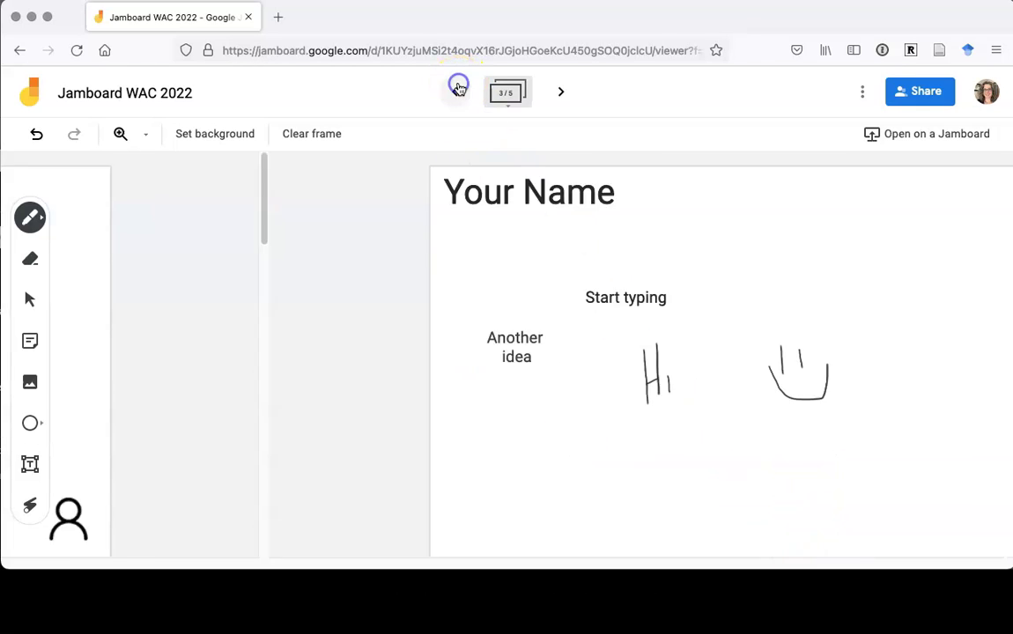
click(459, 91)
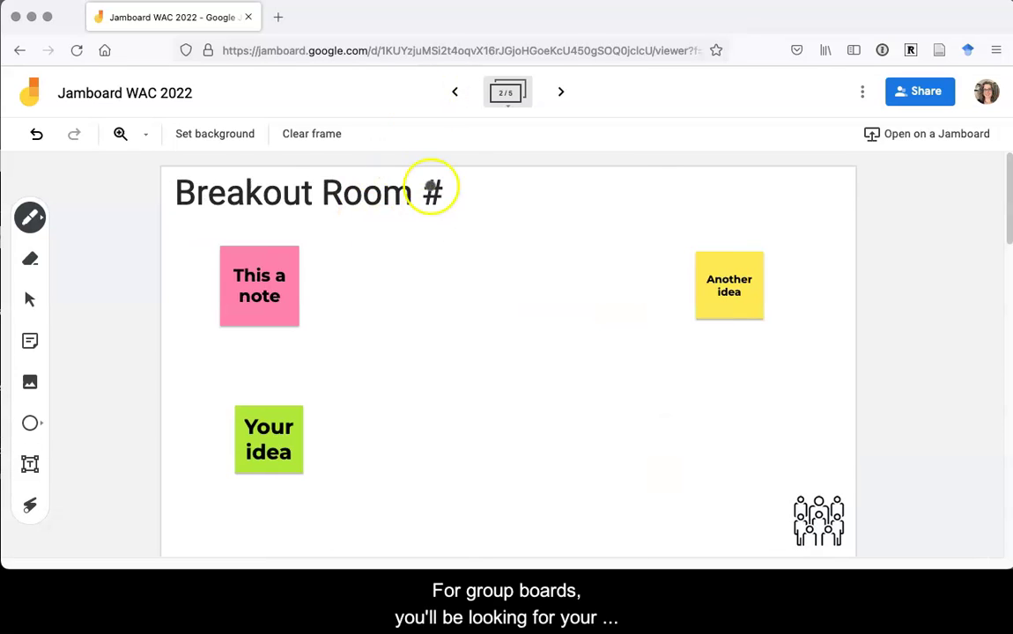